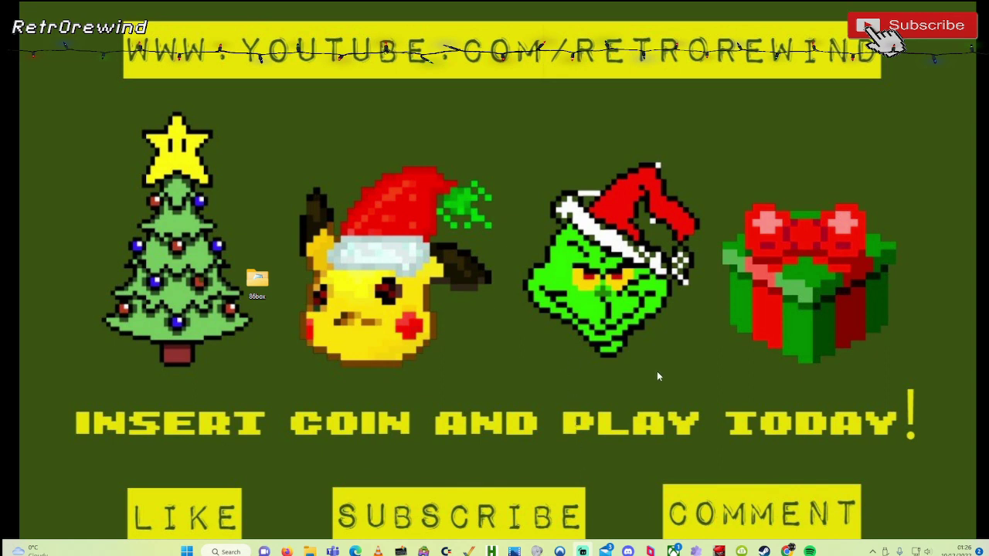
Bring up the WinBox-for-86Box GitHub page in the browser, then switch to the philscomputerlab.com tab
{"action": "left_click", "coordinate": [786, 550]}
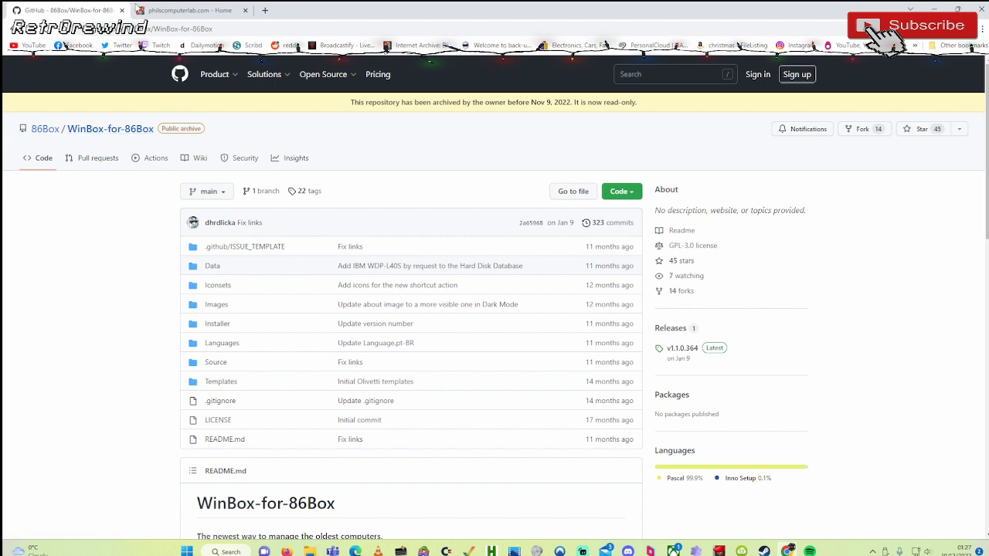
{"action": "left_click", "coordinate": [174, 11]}
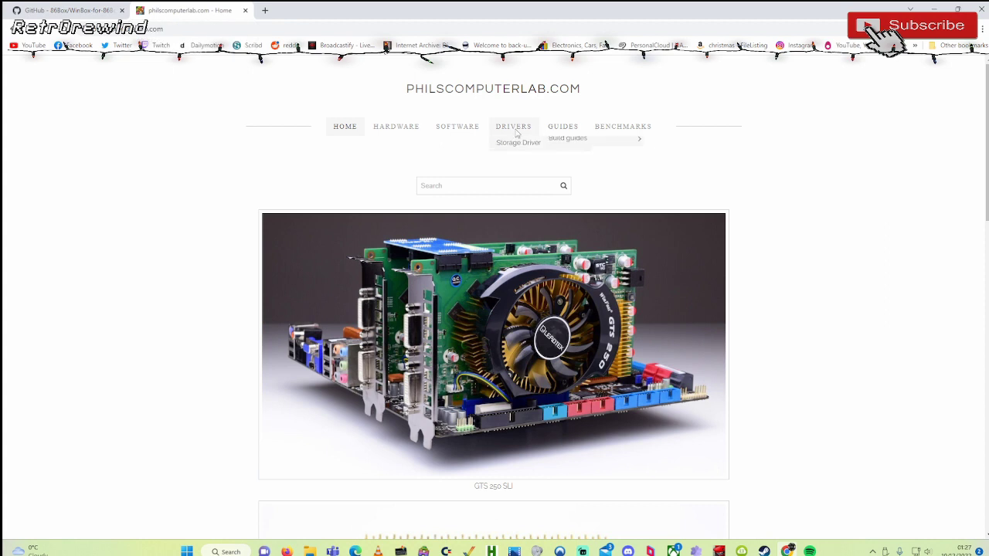
Browse the DRIVERS and SOFTWARE menus on philscomputerlab.com
{"action": "mouse_move", "coordinate": [513, 127]}
{"action": "mouse_move", "coordinate": [528, 162]}
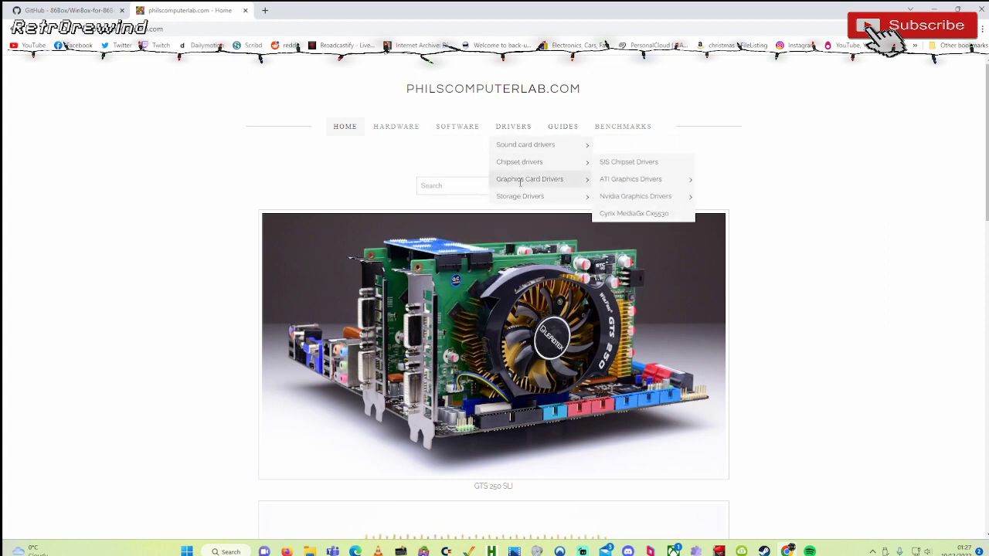
{"action": "mouse_move", "coordinate": [469, 126]}
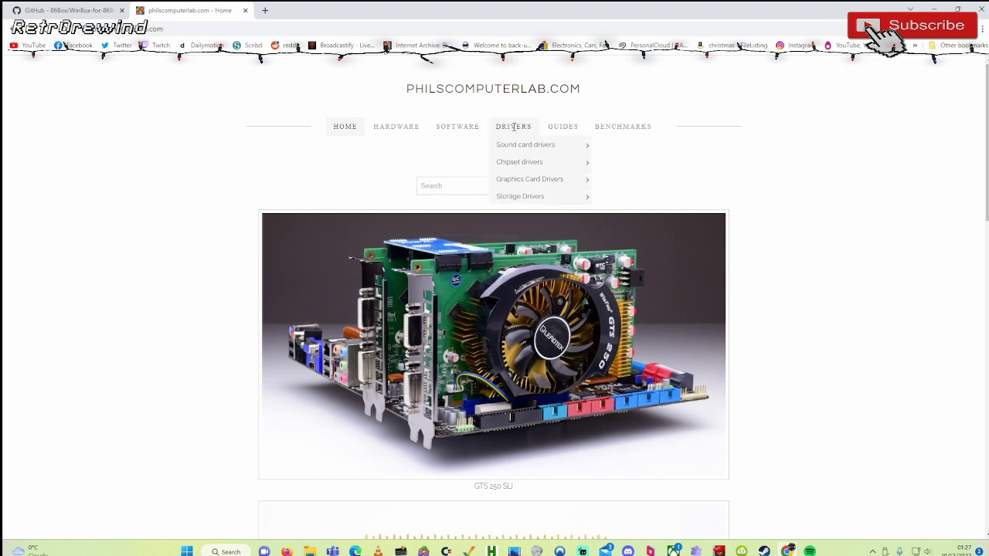
Search Google in a new tab for 'winworld' and open the WinWorld home page
{"action": "key", "text": "ctrl+t"}
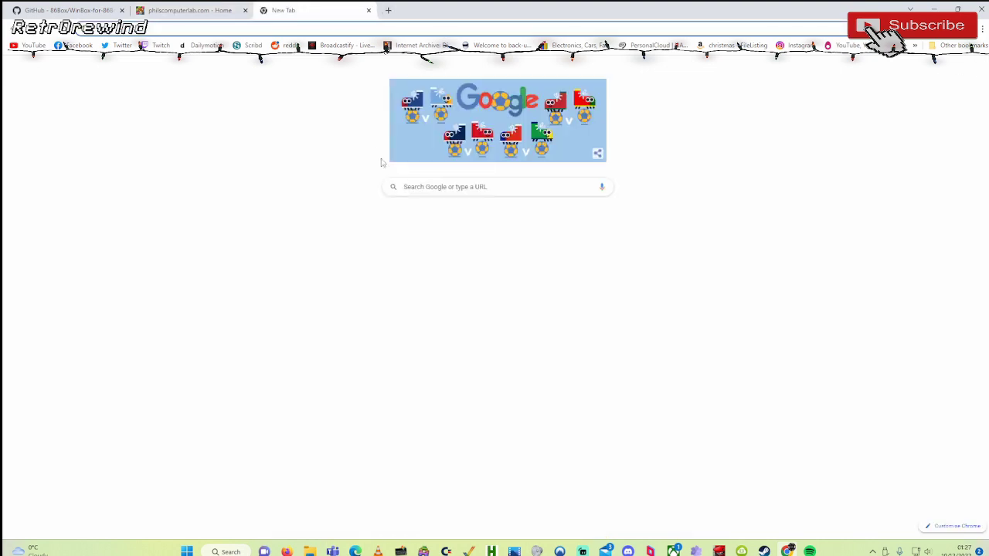
{"action": "left_click", "coordinate": [411, 185]}
{"action": "type", "text": "win"}
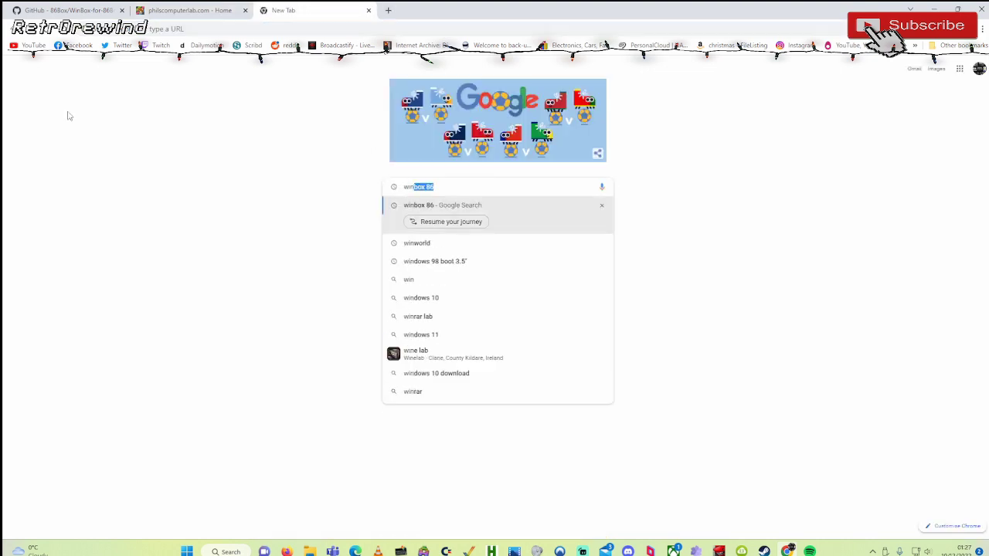
{"action": "type", "text": "world"}
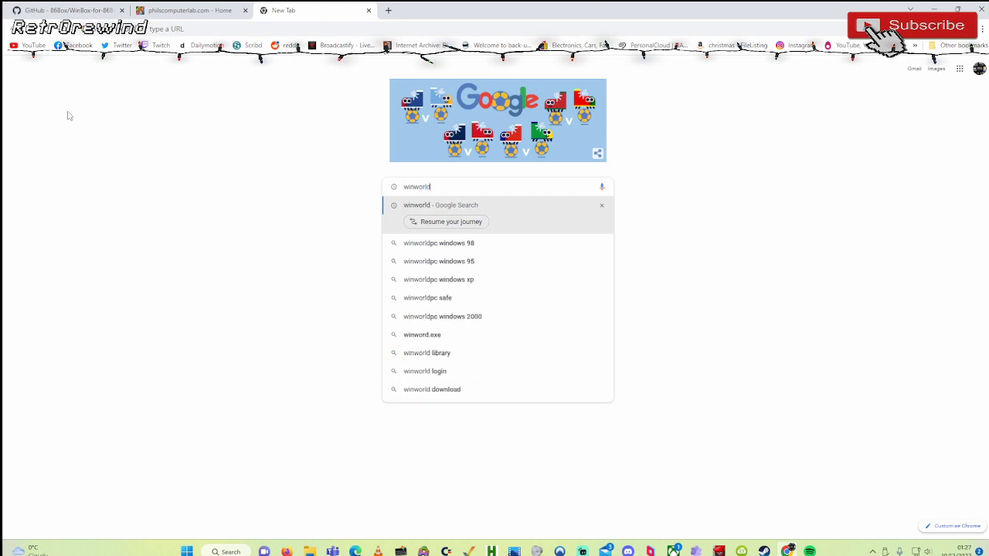
{"action": "key", "text": "Return"}
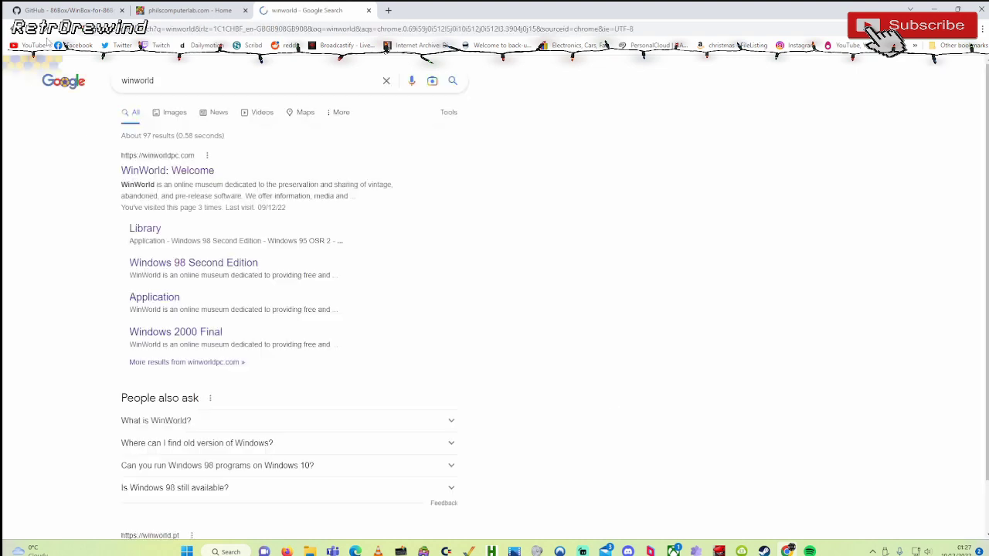
{"action": "left_click", "coordinate": [172, 170]}
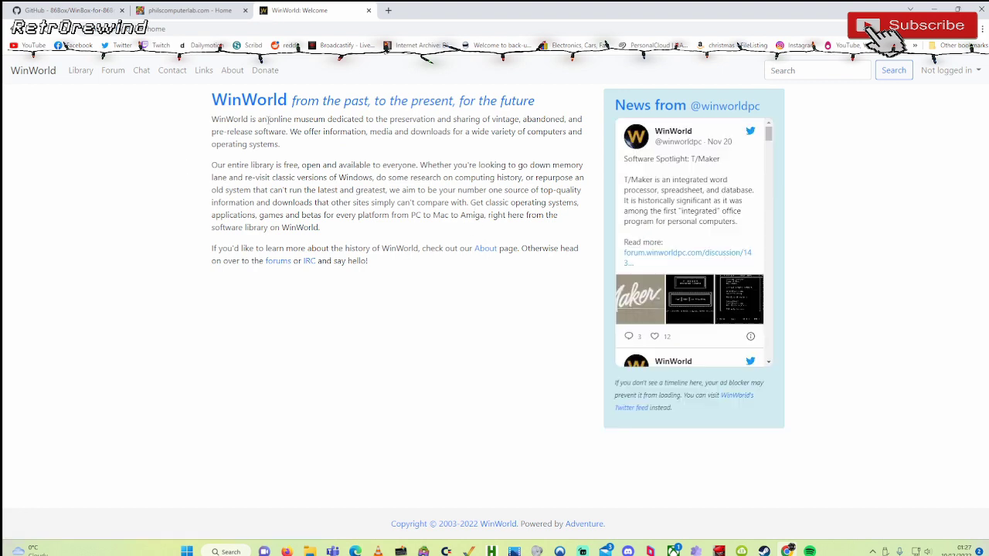
Go through the WinWorld Library to the Windows 98 page and scroll to its downloads
{"action": "left_click", "coordinate": [89, 70]}
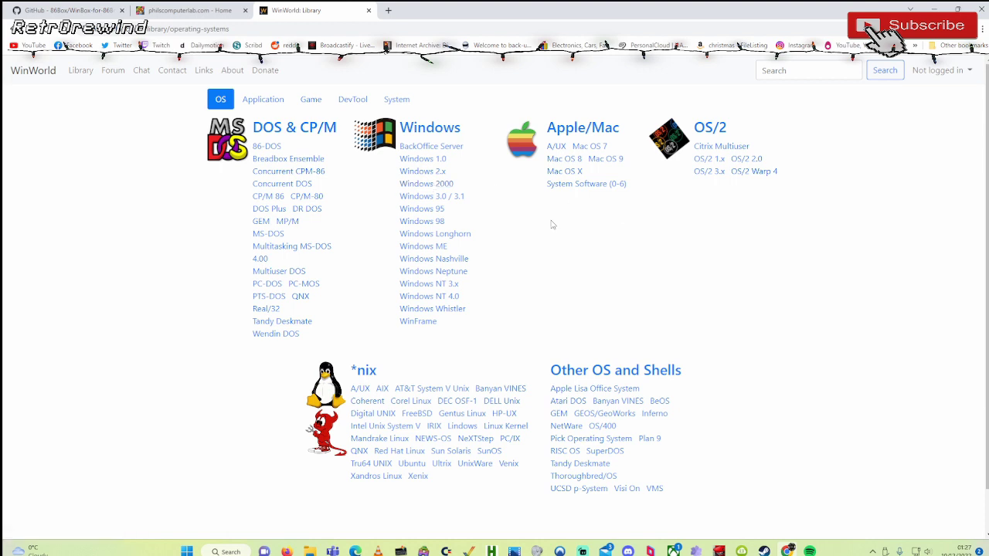
{"action": "left_click", "coordinate": [440, 222]}
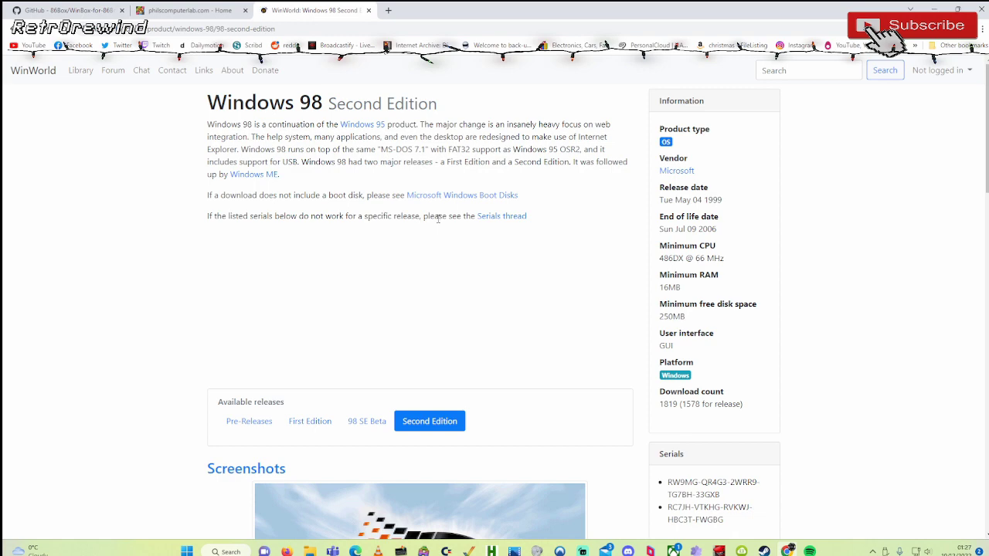
{"action": "scroll", "coordinate": [643, 235], "scroll_direction": "down", "scroll_amount": 6}
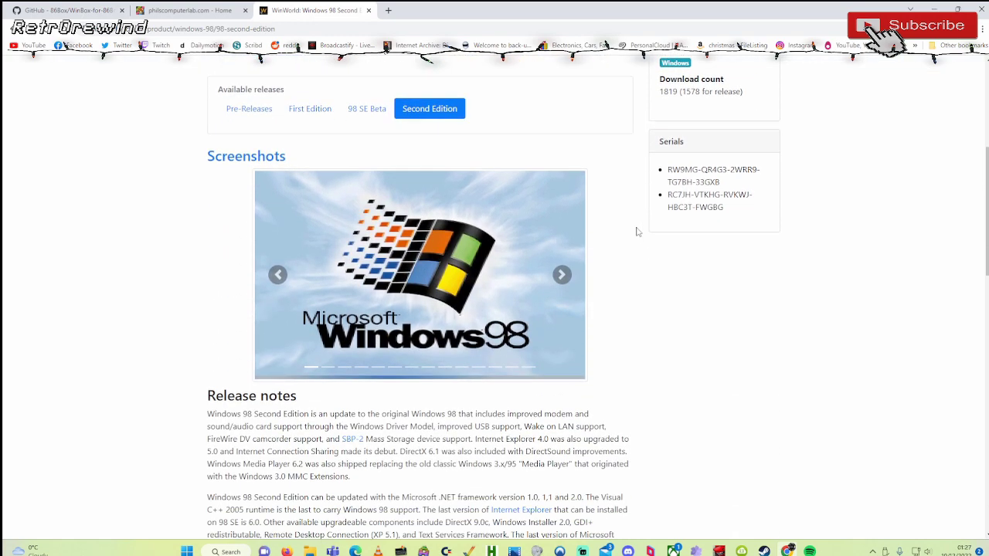
{"action": "scroll", "coordinate": [632, 231], "scroll_direction": "up", "scroll_amount": 2}
{"action": "scroll", "coordinate": [629, 232], "scroll_direction": "down", "scroll_amount": 5}
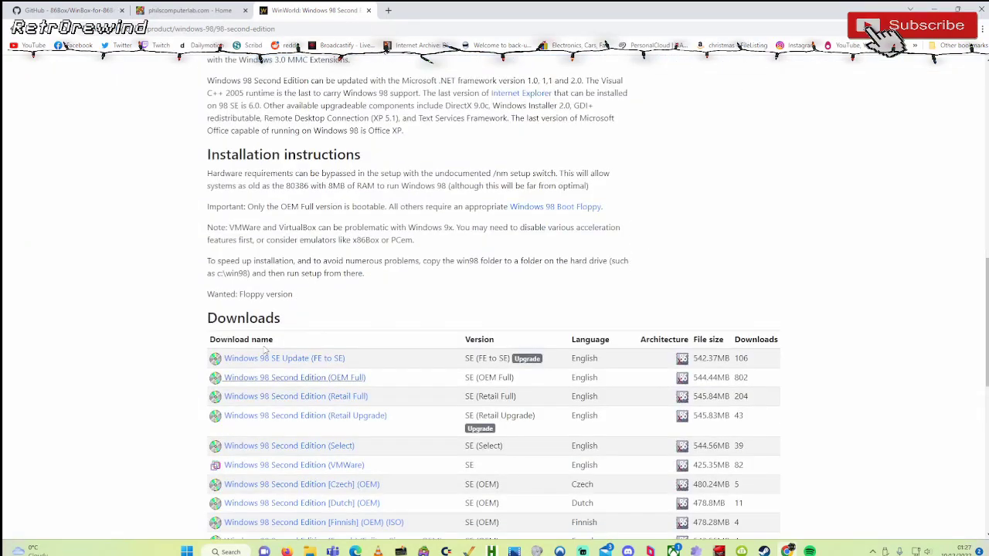
{"action": "scroll", "coordinate": [492, 253], "scroll_direction": "up", "scroll_amount": 3}
{"action": "scroll", "coordinate": [492, 253], "scroll_direction": "up", "scroll_amount": 2}
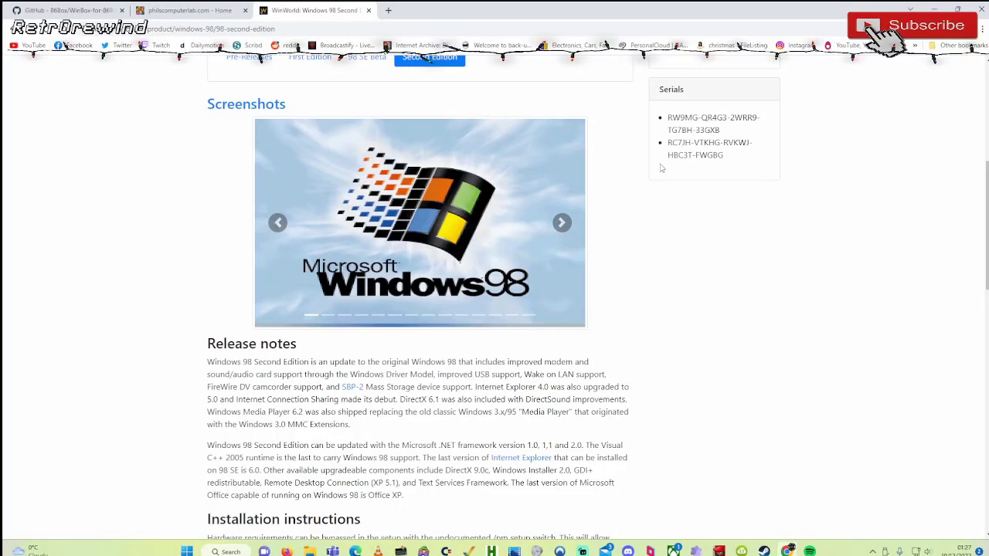
{"action": "scroll", "coordinate": [641, 186], "scroll_direction": "down", "scroll_amount": 3}
{"action": "scroll", "coordinate": [641, 185], "scroll_direction": "down", "scroll_amount": 2}
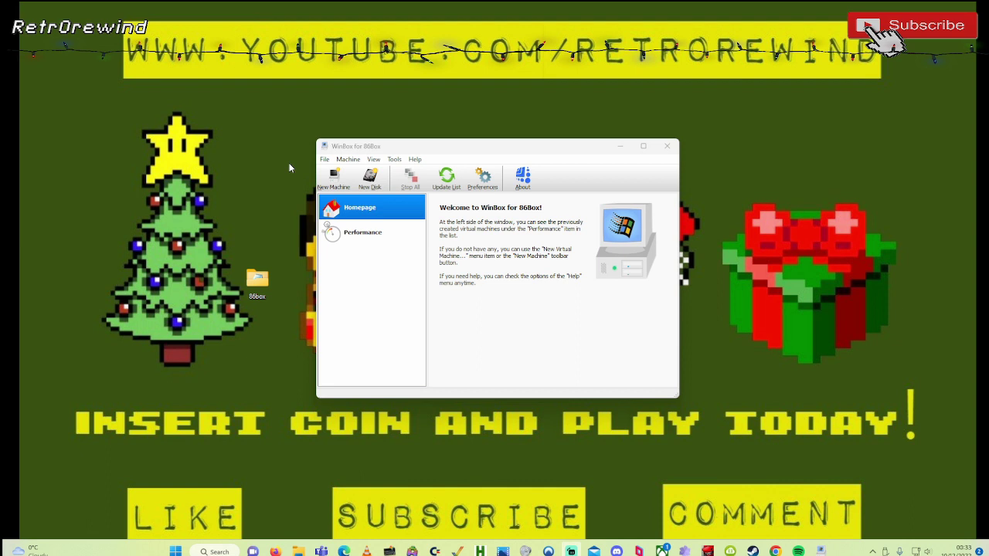
Start a new virtual machine named Windows98 and advance the wizard to template selection
{"action": "left_click", "coordinate": [333, 181]}
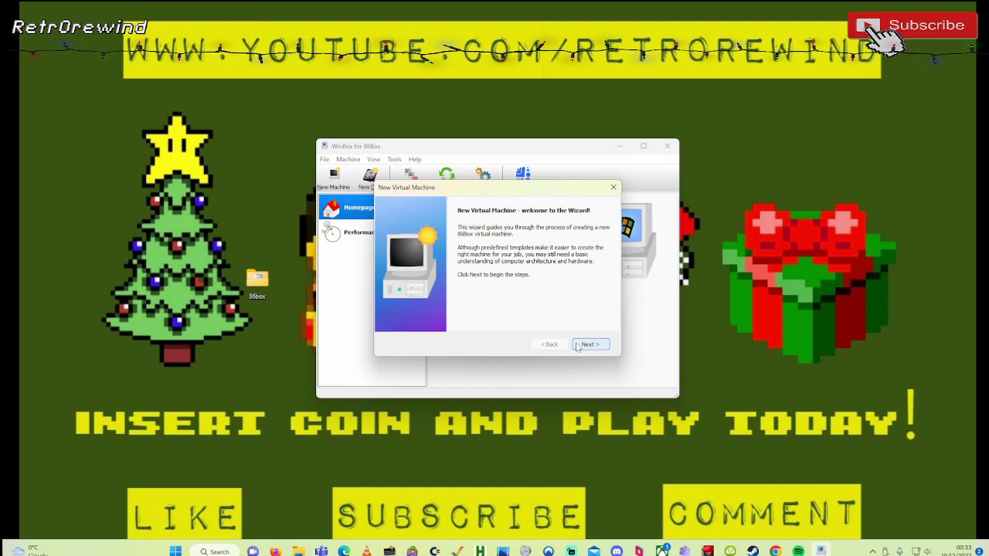
{"action": "left_click", "coordinate": [590, 345]}
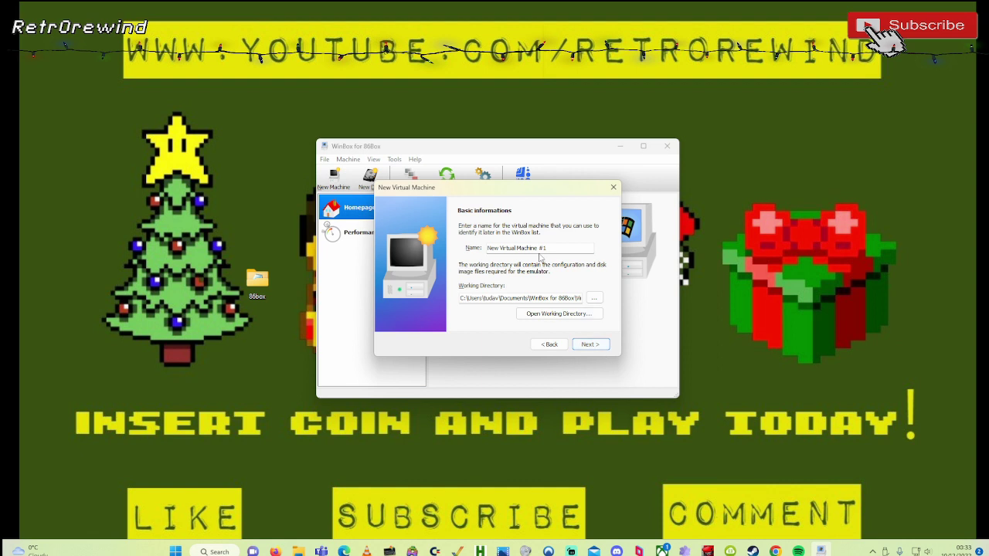
{"action": "type", "text": "Windows98"}
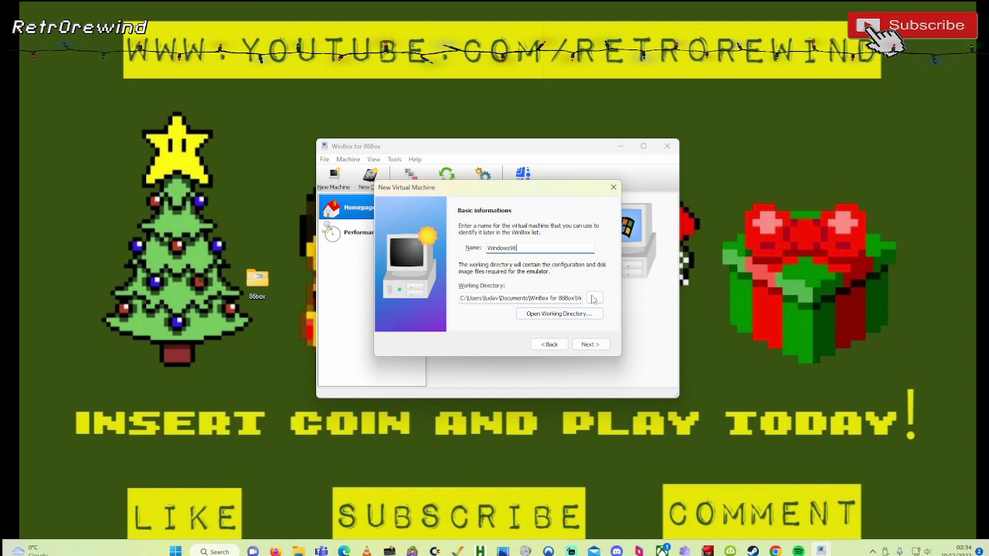
{"action": "left_click", "coordinate": [598, 348]}
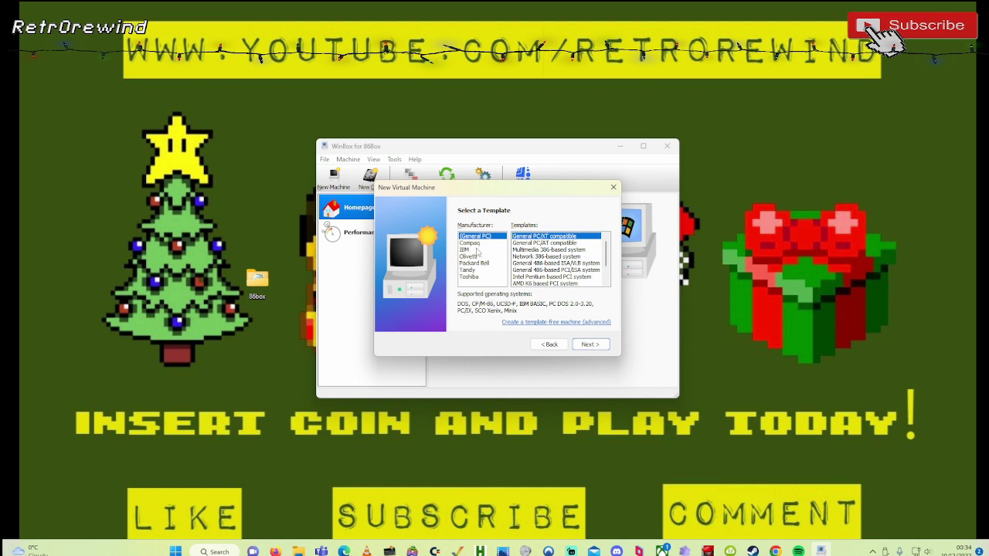
Choose the Packard Bell Platinum 55 (PB680) machine template
{"action": "scroll", "coordinate": [607, 271], "scroll_direction": "down", "scroll_amount": 2}
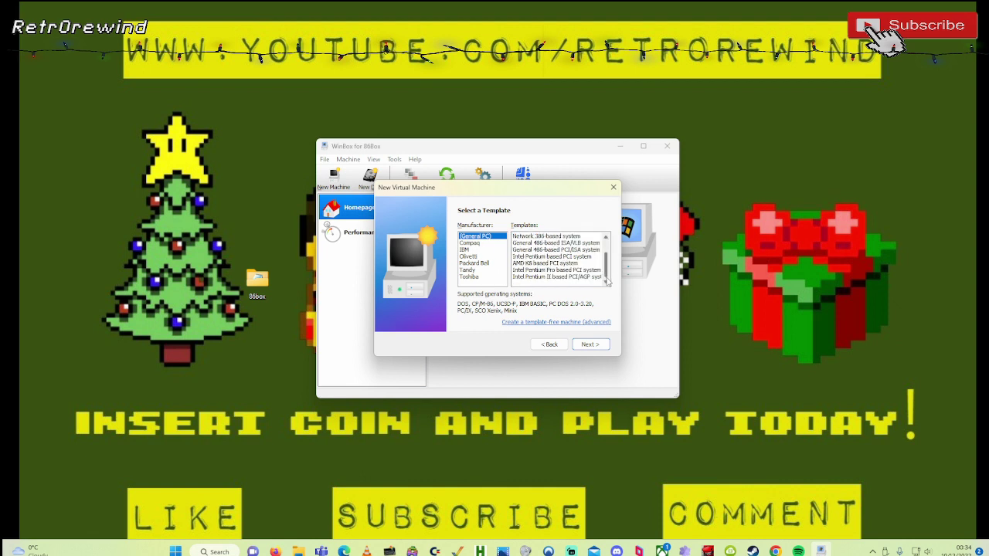
{"action": "left_click_drag", "start_coordinate": [606, 278], "coordinate": [607, 259]}
{"action": "left_click", "coordinate": [475, 264]}
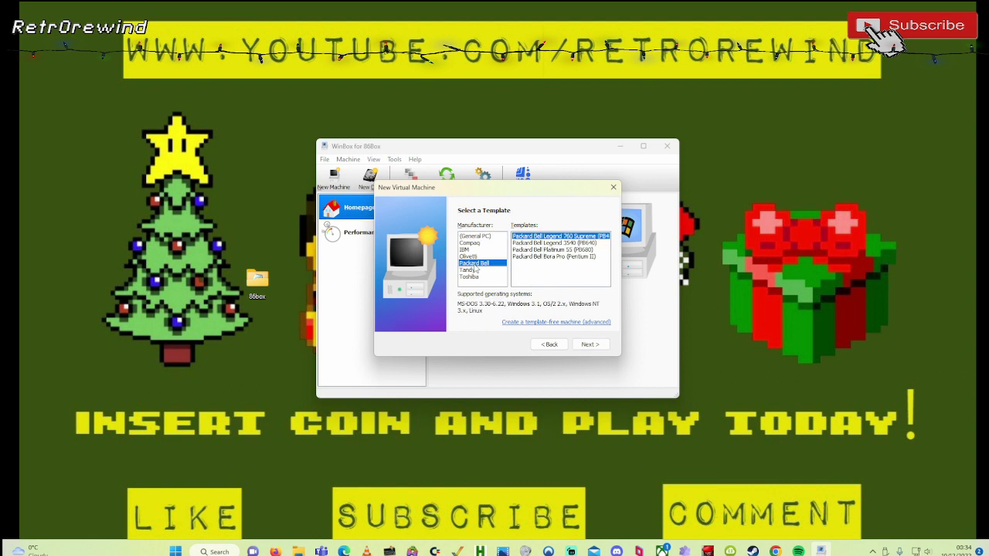
{"action": "left_click", "coordinate": [546, 251]}
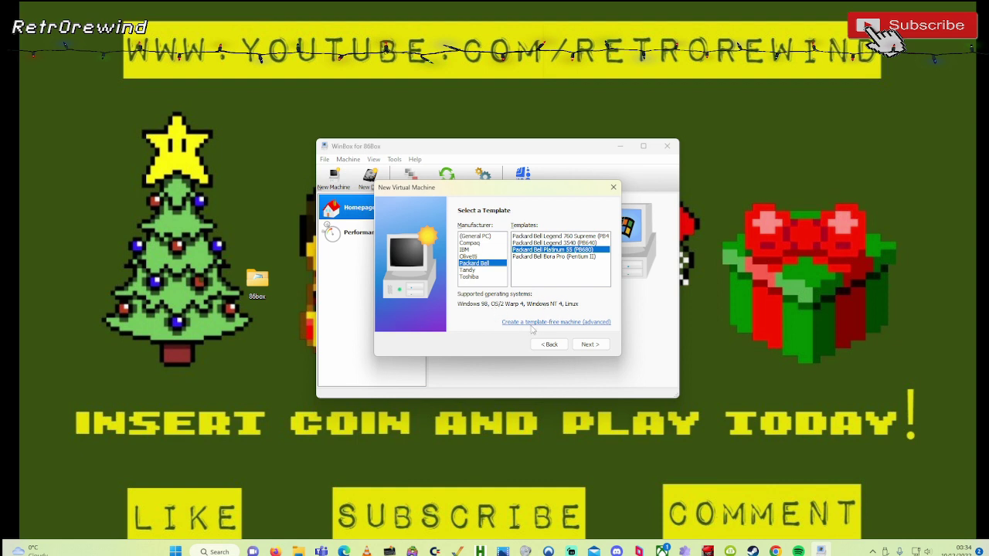
{"action": "left_click", "coordinate": [591, 345]}
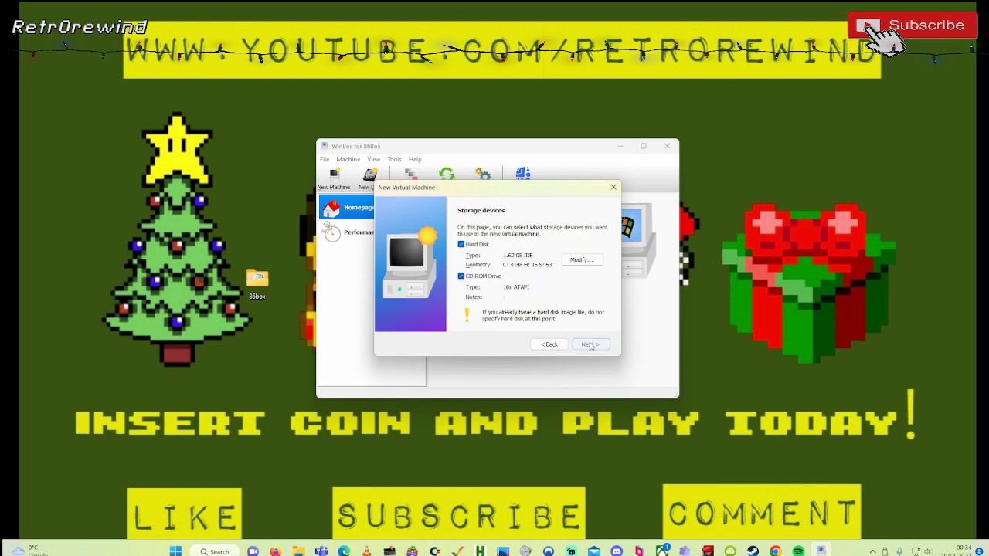
Create a new 3.20 GB VHD virtual hard disk
{"action": "left_click", "coordinate": [579, 261]}
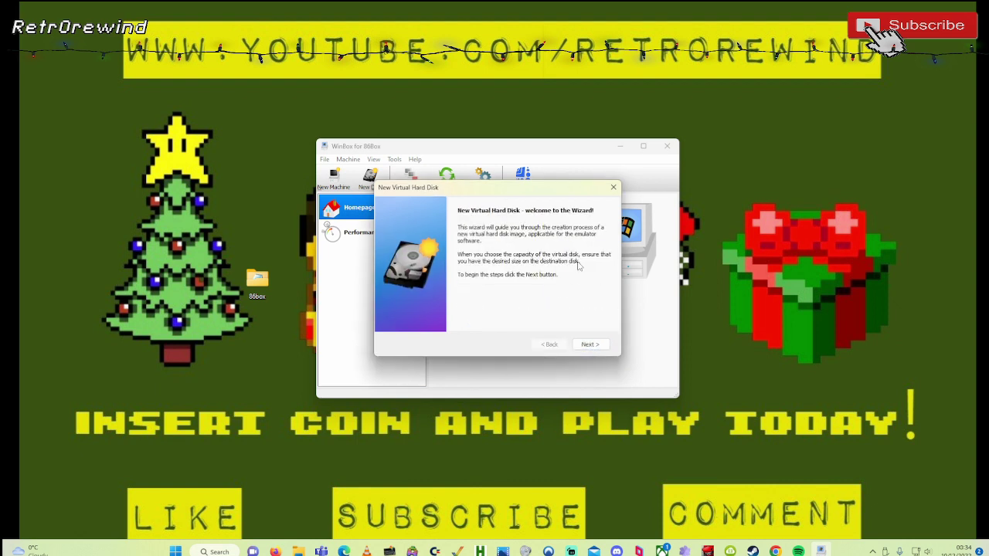
{"action": "left_click", "coordinate": [590, 345]}
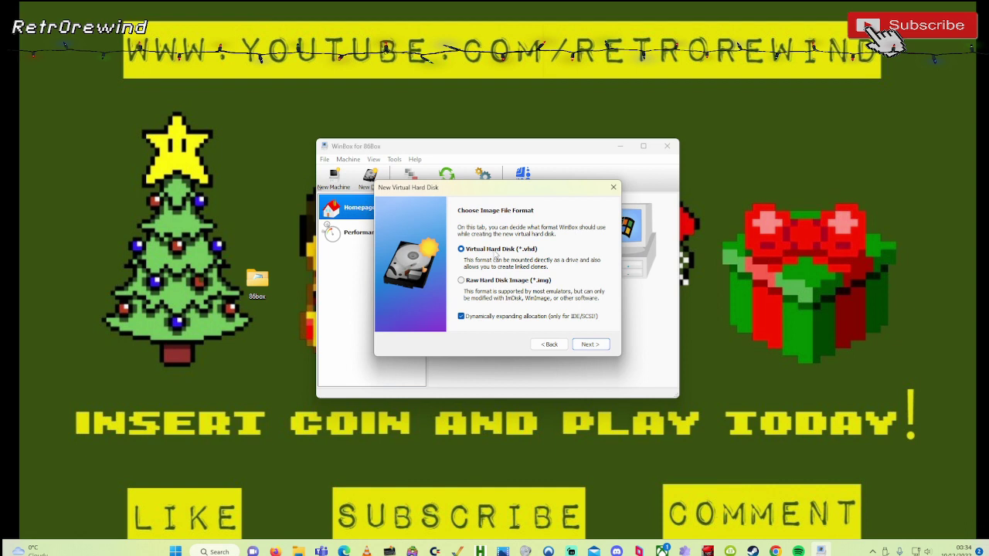
{"action": "left_click", "coordinate": [587, 345]}
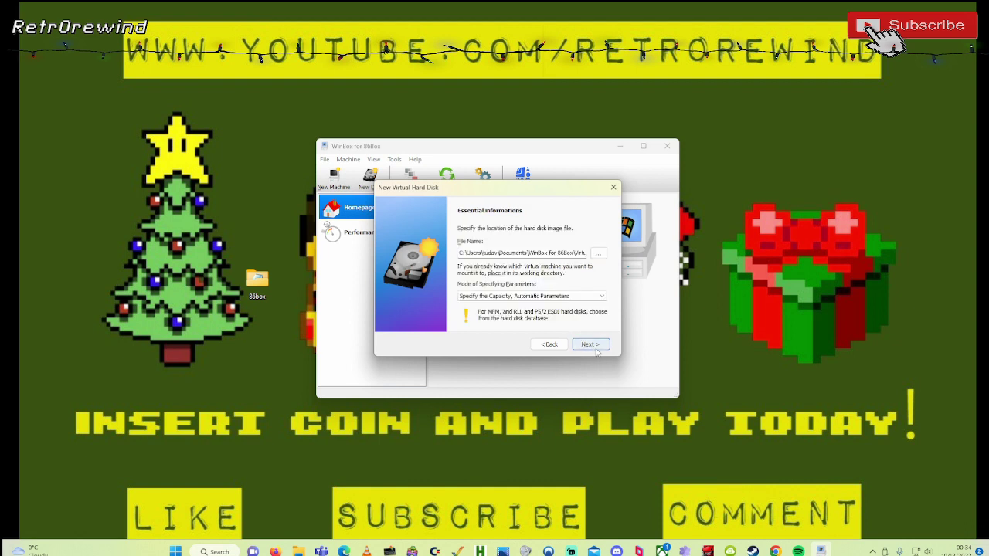
{"action": "left_click", "coordinate": [590, 344]}
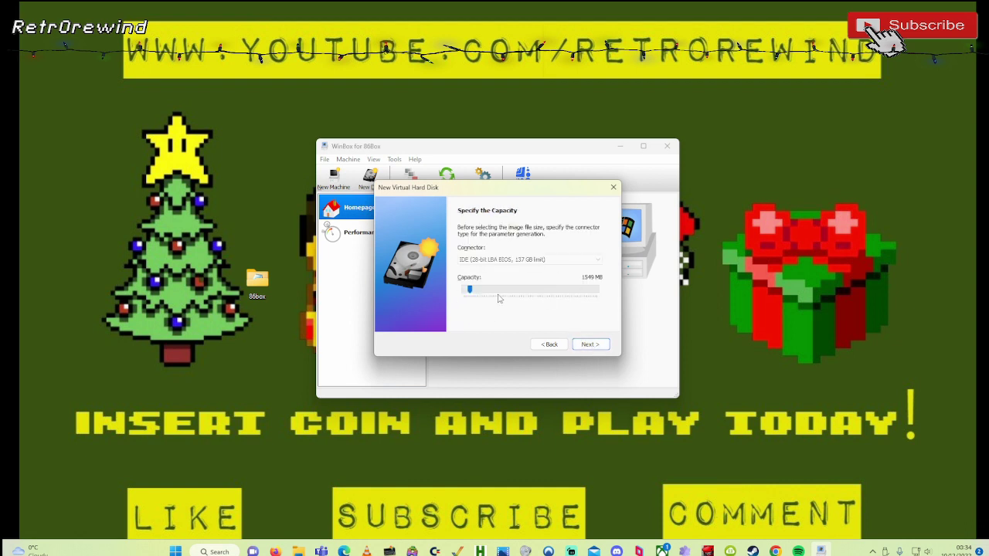
{"action": "left_click_drag", "start_coordinate": [473, 292], "coordinate": [477, 291]}
{"action": "left_click", "coordinate": [592, 345]}
{"action": "left_click", "coordinate": [591, 344]}
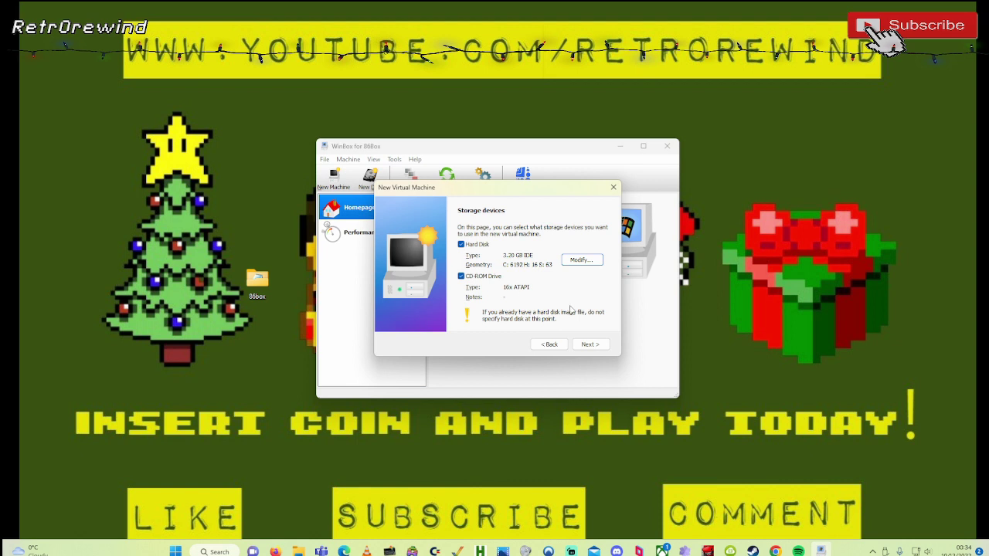
Accept the storage devices, enable 'Show more Settings after creation', and finish the wizard
{"action": "left_click", "coordinate": [595, 346]}
{"action": "left_click", "coordinate": [475, 270]}
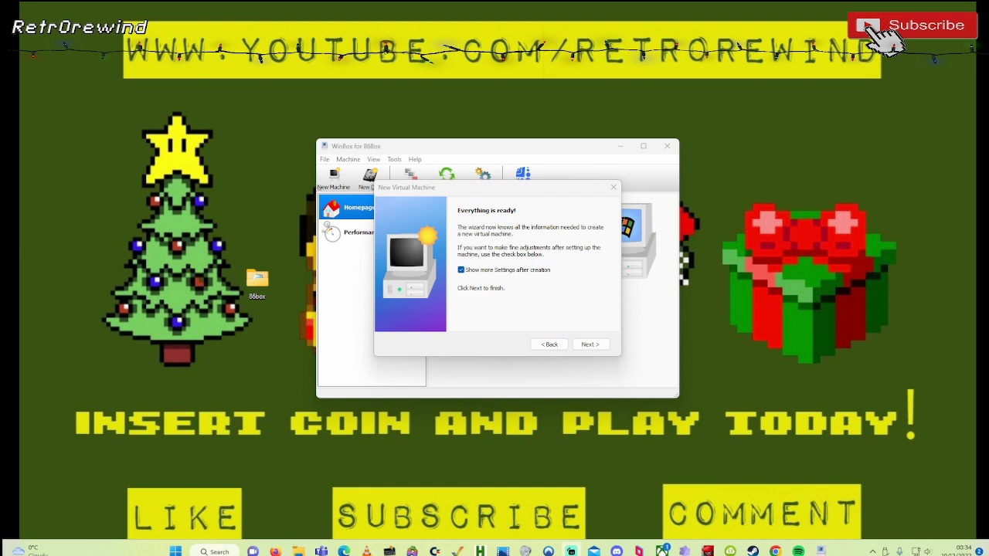
{"action": "left_click", "coordinate": [590, 344]}
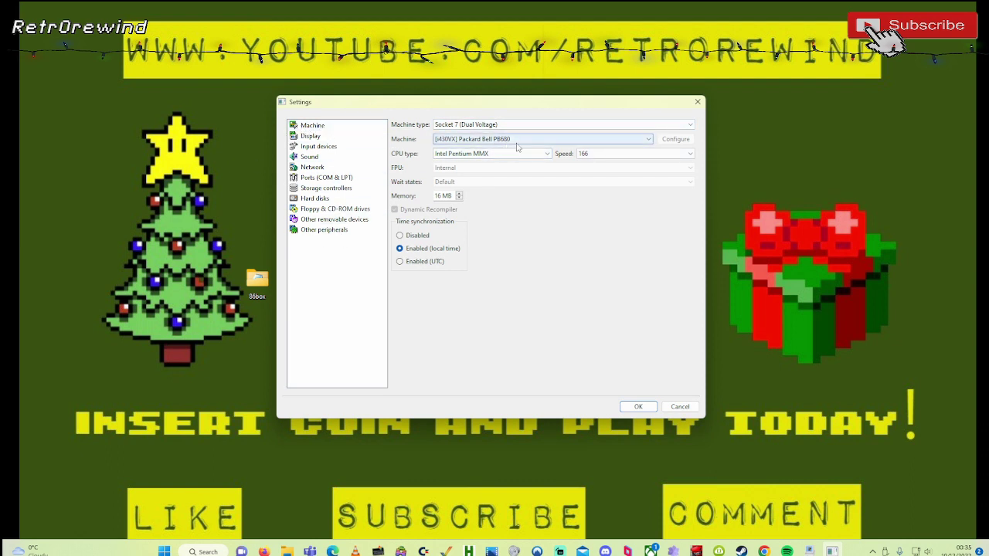
Raise the Pentium MMX CPU speed to 200, then view the S3 ViRGE/DX display settings
{"action": "left_click", "coordinate": [616, 154]}
{"action": "left_click", "coordinate": [621, 169]}
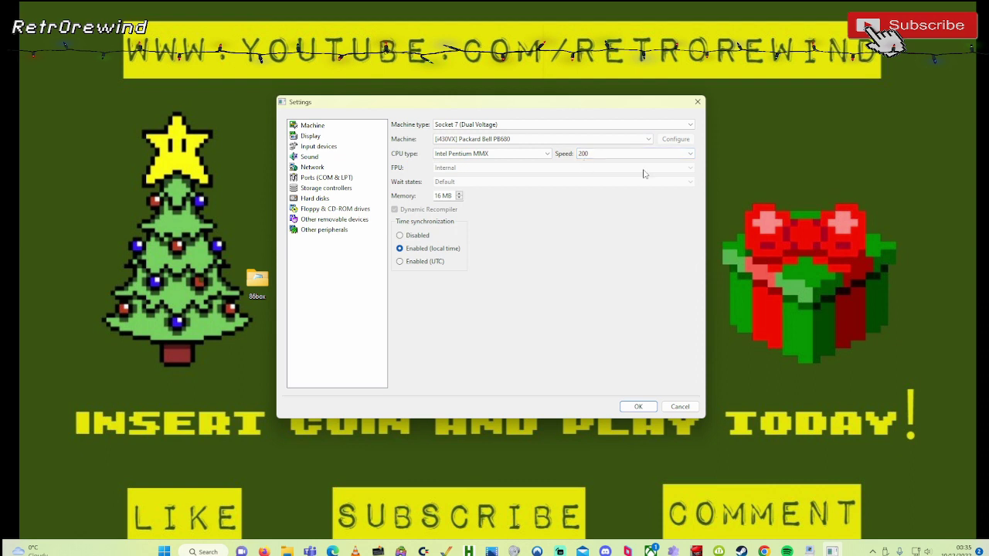
{"action": "left_click", "coordinate": [331, 138]}
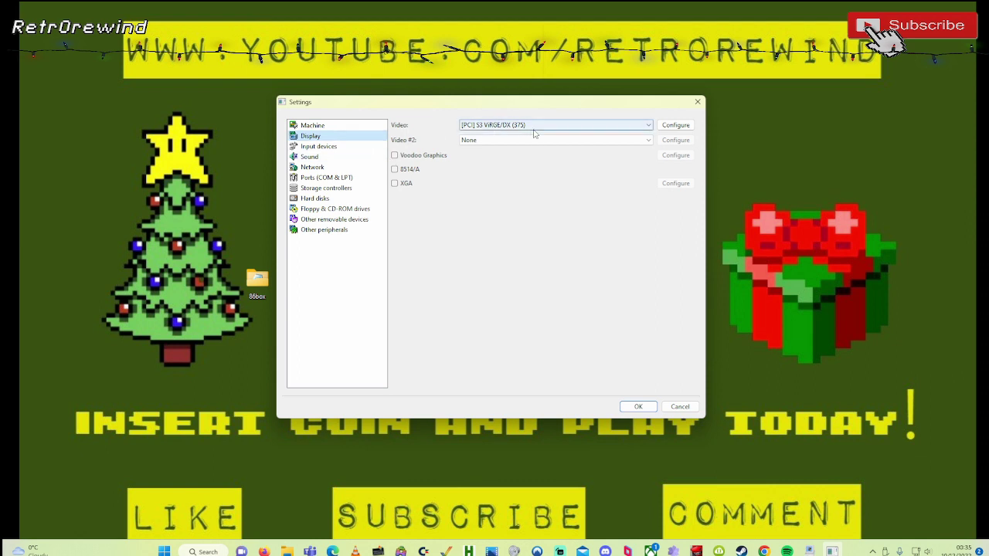
Set a 2-axis, 4-button joystick with Joystick 1 mapped to the Xbox One controller
{"action": "left_click", "coordinate": [343, 150]}
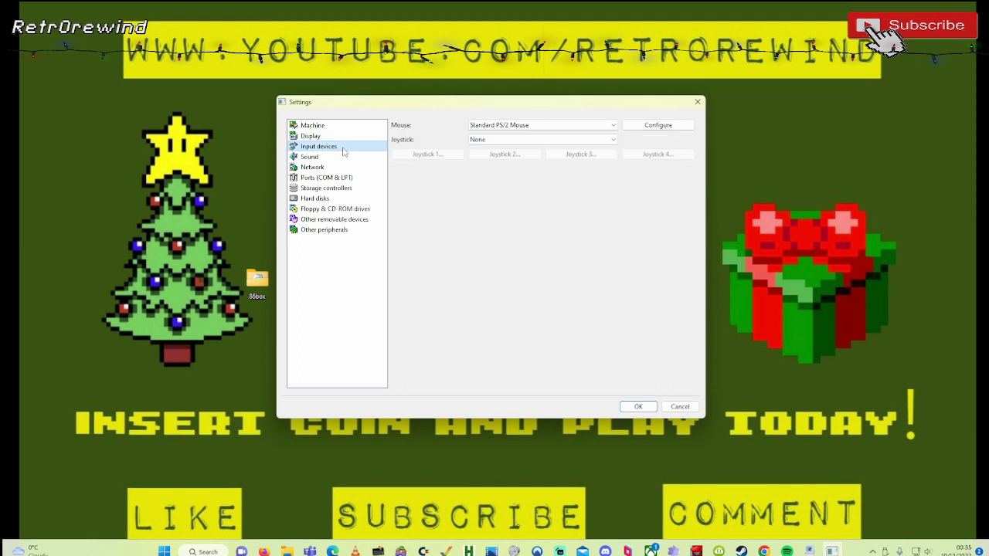
{"action": "left_click", "coordinate": [504, 140]}
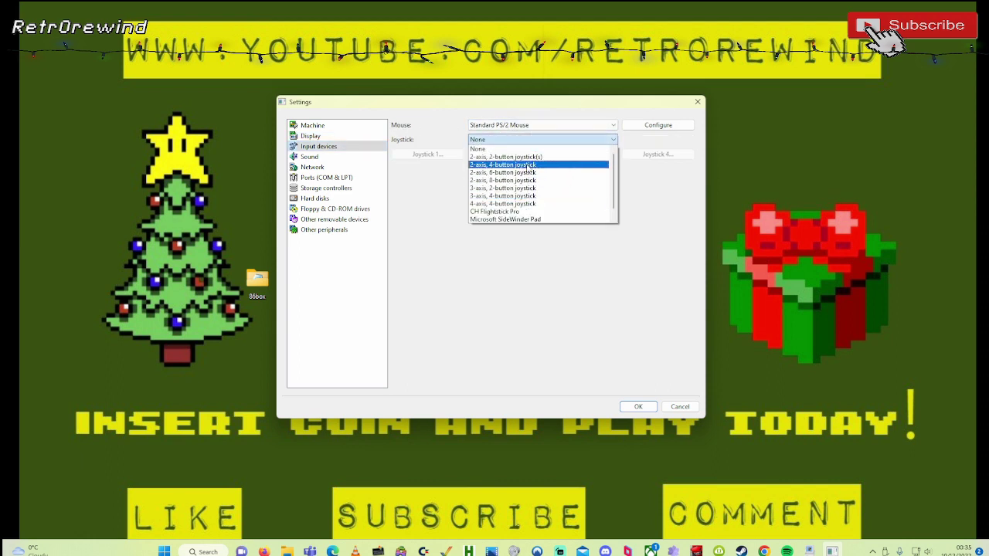
{"action": "left_click", "coordinate": [529, 163]}
{"action": "left_click", "coordinate": [427, 154]}
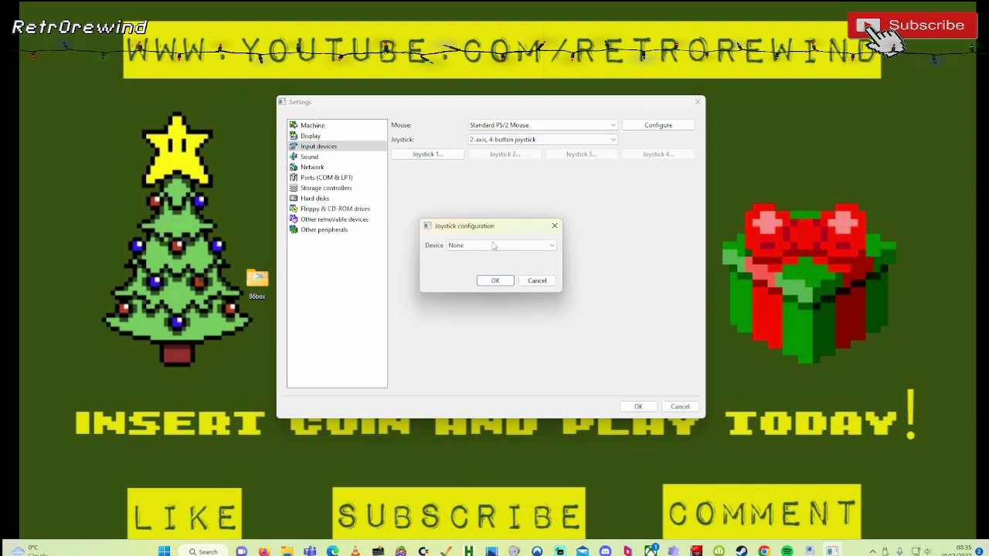
{"action": "left_click", "coordinate": [497, 244]}
{"action": "left_click", "coordinate": [502, 263]}
{"action": "left_click", "coordinate": [497, 362]}
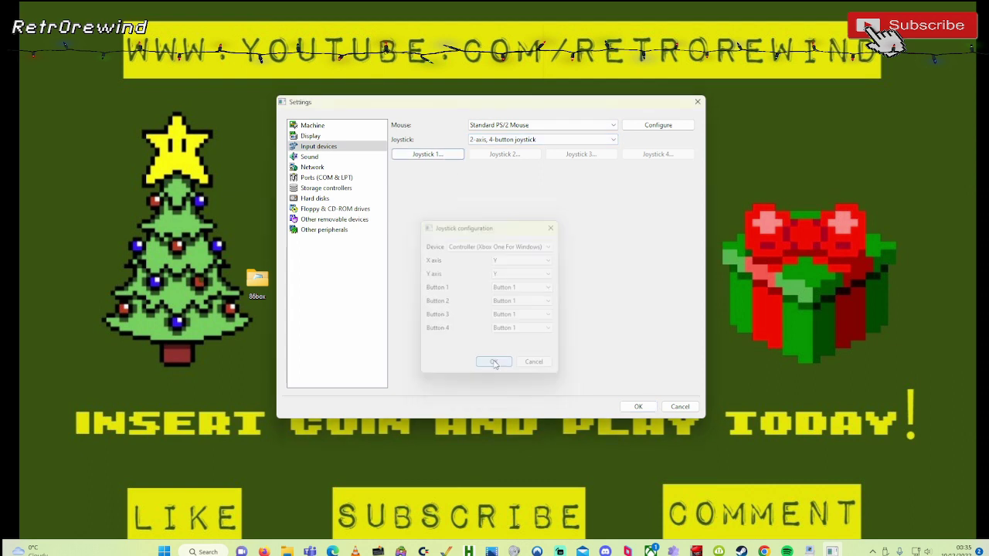
Set the sound card to [ISA16] Sound Blaster AWE32
{"action": "left_click", "coordinate": [313, 156]}
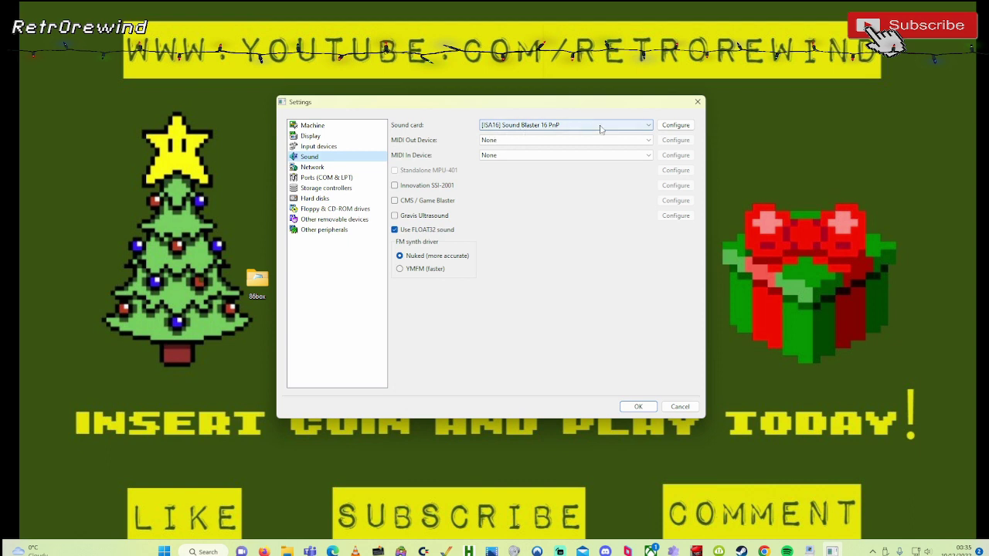
{"action": "left_click", "coordinate": [647, 130]}
{"action": "scroll", "coordinate": [564, 186], "scroll_direction": "down", "scroll_amount": 1}
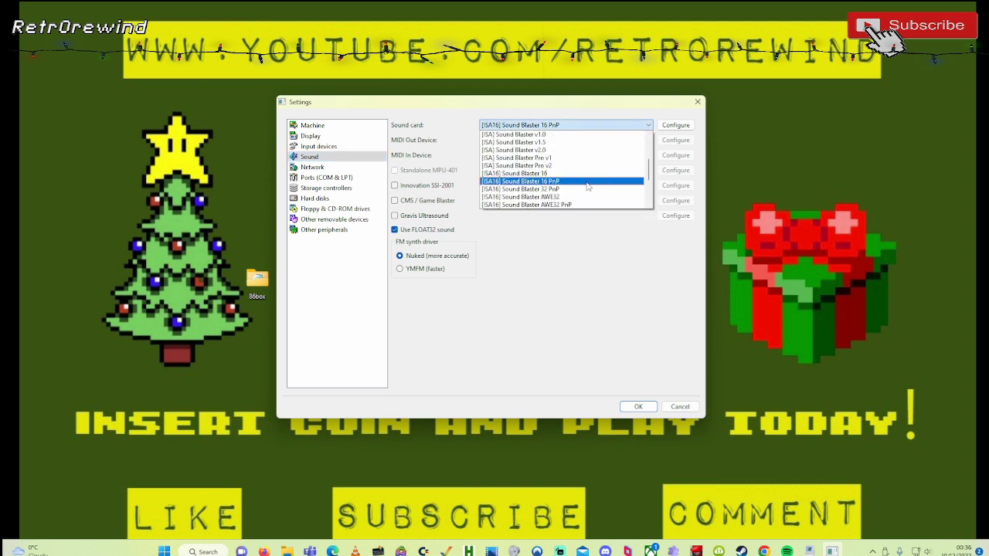
{"action": "left_click", "coordinate": [561, 197]}
{"action": "left_click", "coordinate": [576, 126]}
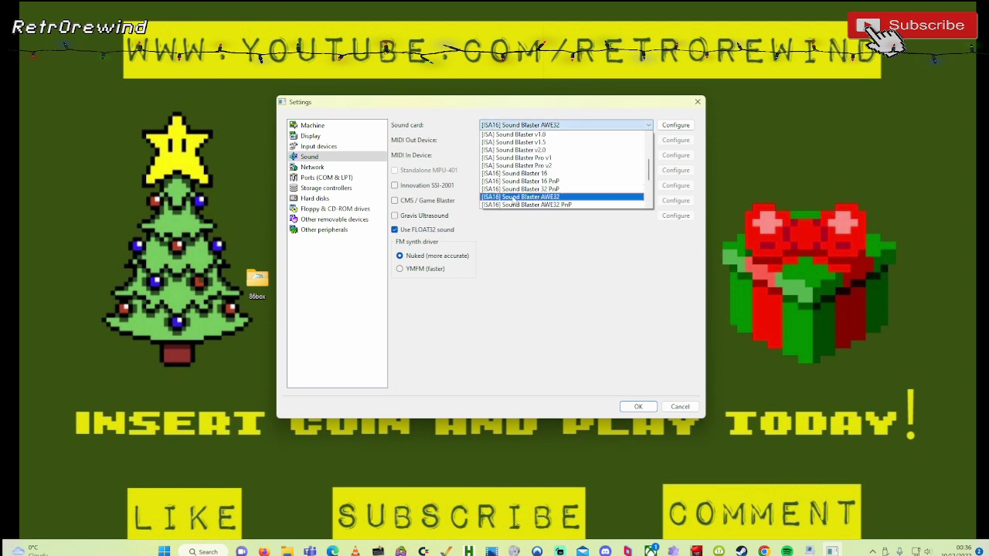
{"action": "left_click", "coordinate": [514, 197]}
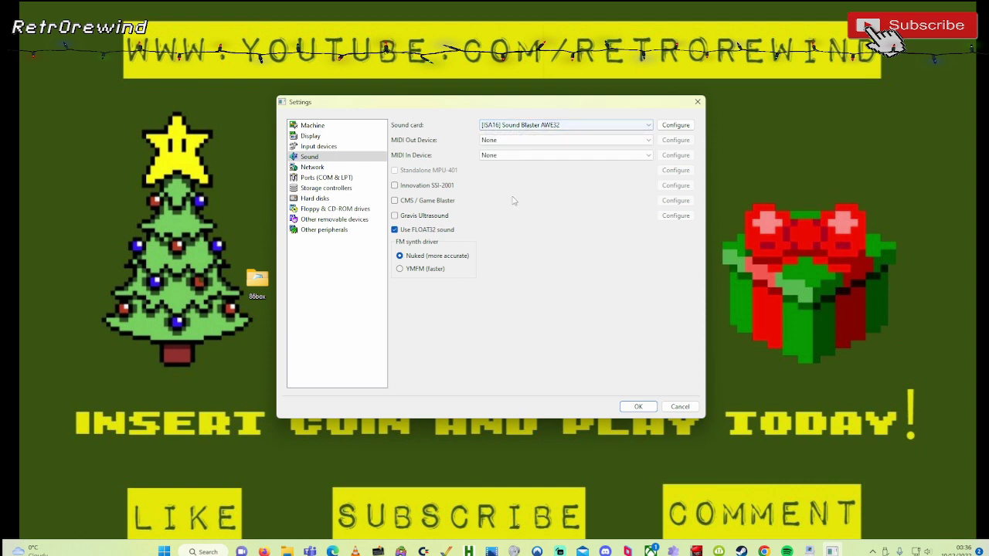
{"action": "left_click", "coordinate": [311, 168]}
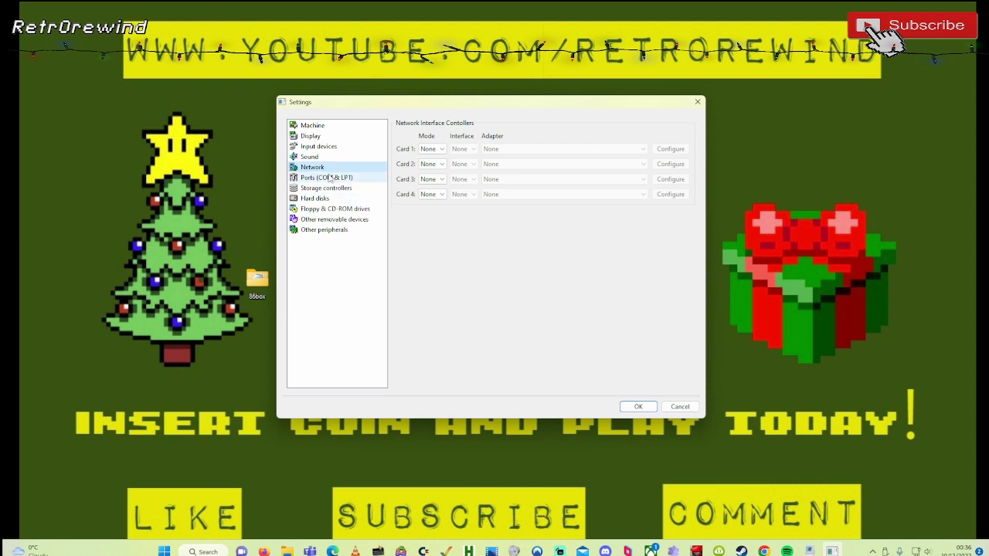
Review the ports, storage and hard disk settings, keep the 3.5" 1.44M floppy, and save the settings
{"action": "left_click", "coordinate": [330, 178]}
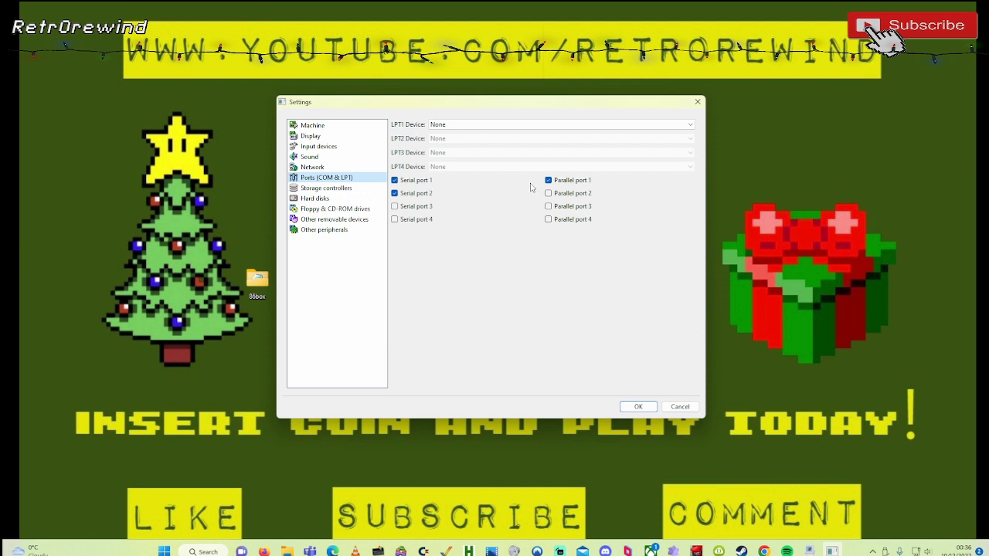
{"action": "left_click", "coordinate": [323, 188]}
{"action": "left_click", "coordinate": [315, 198]}
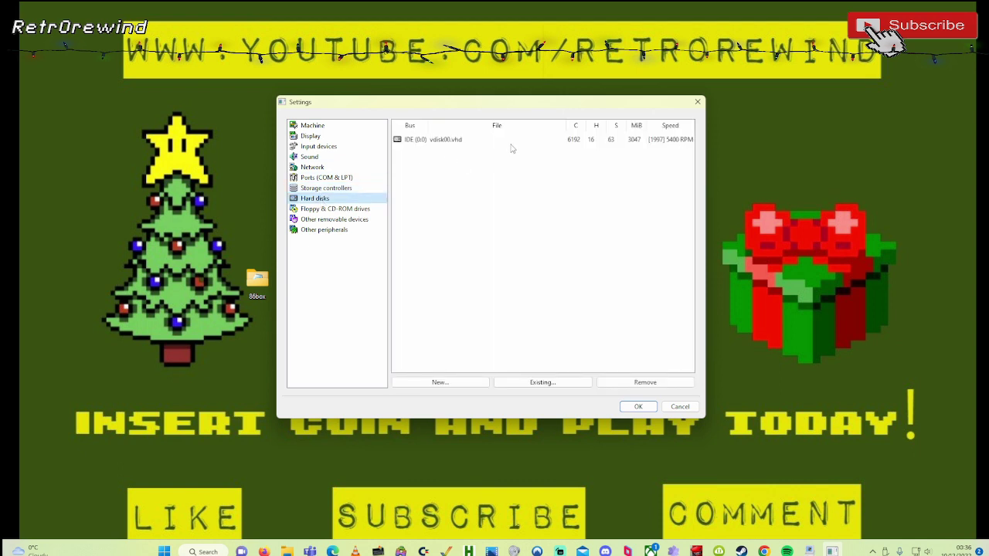
{"action": "left_click", "coordinate": [343, 210]}
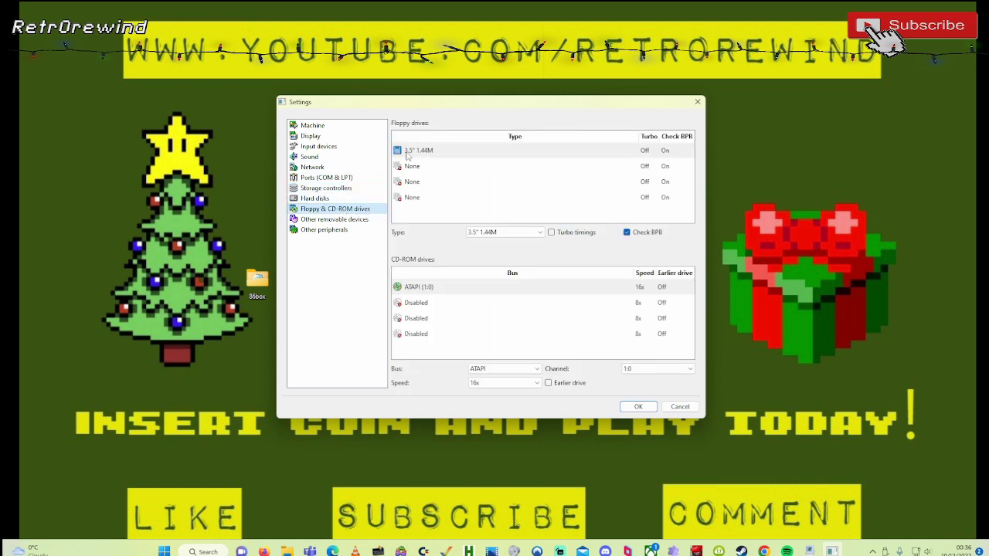
{"action": "left_click", "coordinate": [540, 232]}
{"action": "left_click", "coordinate": [540, 233]}
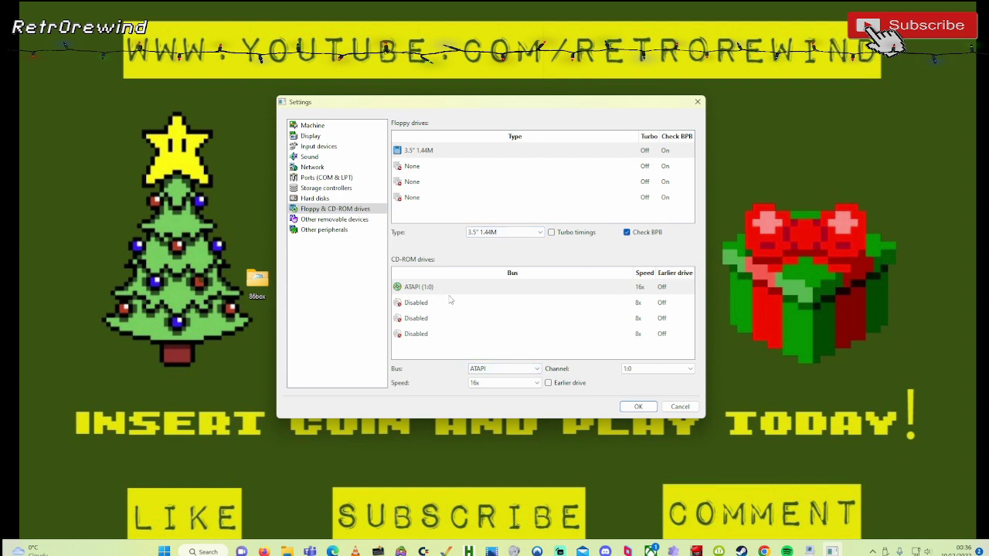
{"action": "left_click", "coordinate": [638, 407]}
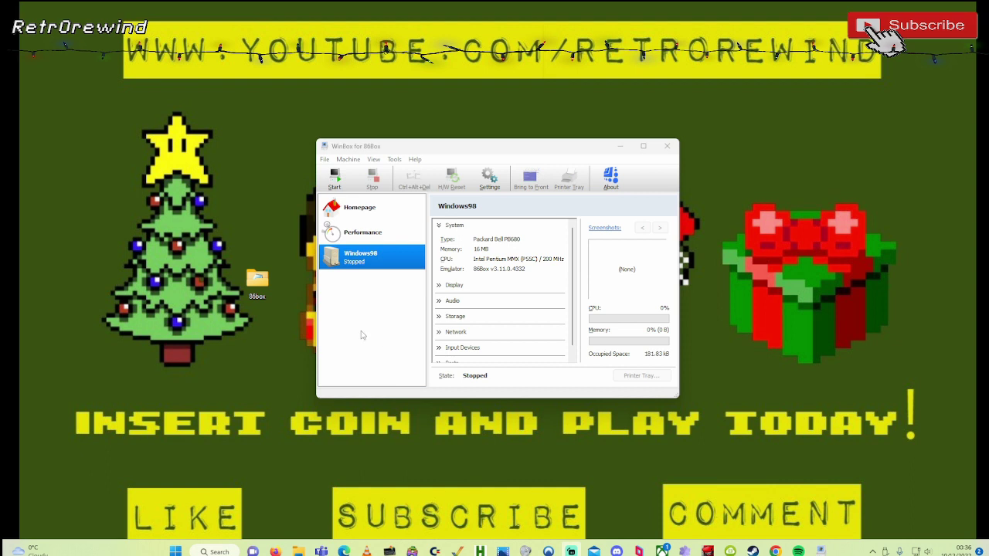
Boot the Windows98 machine, enter Packard Bell BIOS setup with F1, and open the emulator's View menu
{"action": "left_click", "coordinate": [336, 180]}
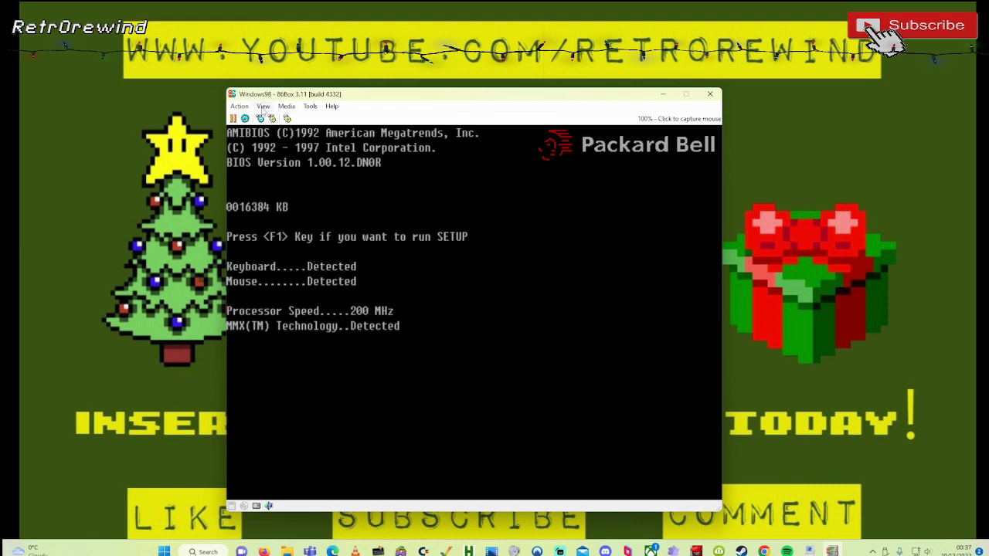
{"action": "key", "text": "F1"}
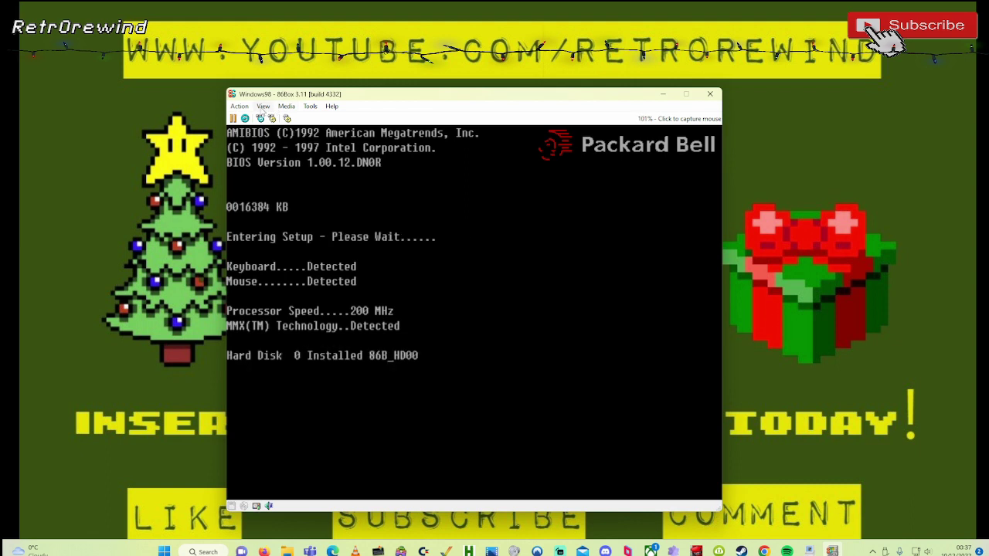
{"action": "left_click", "coordinate": [262, 106]}
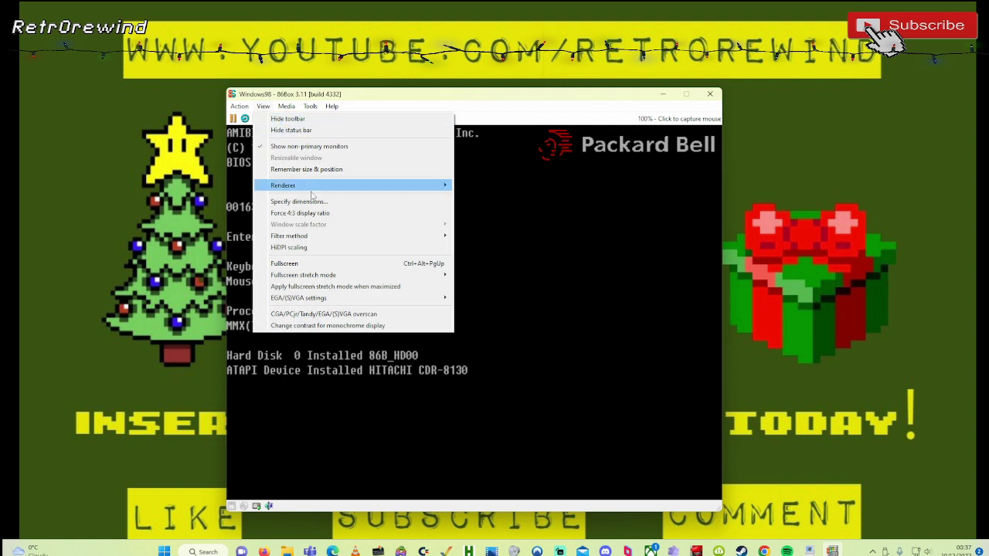